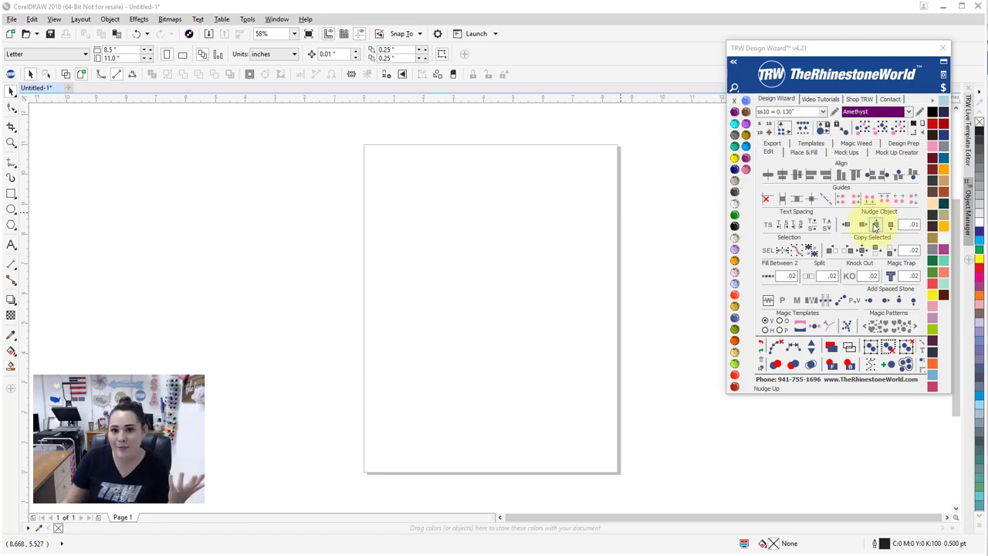
Add the artistic text "welcome" on the page, expand the wizard's font tools, and scale the word up to about 108 pt
click(10, 246)
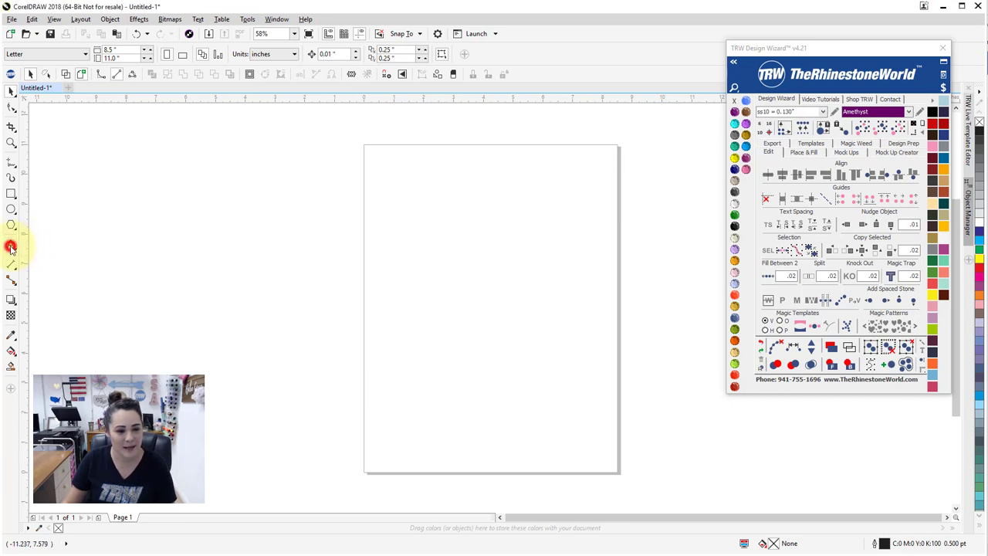
click(418, 233)
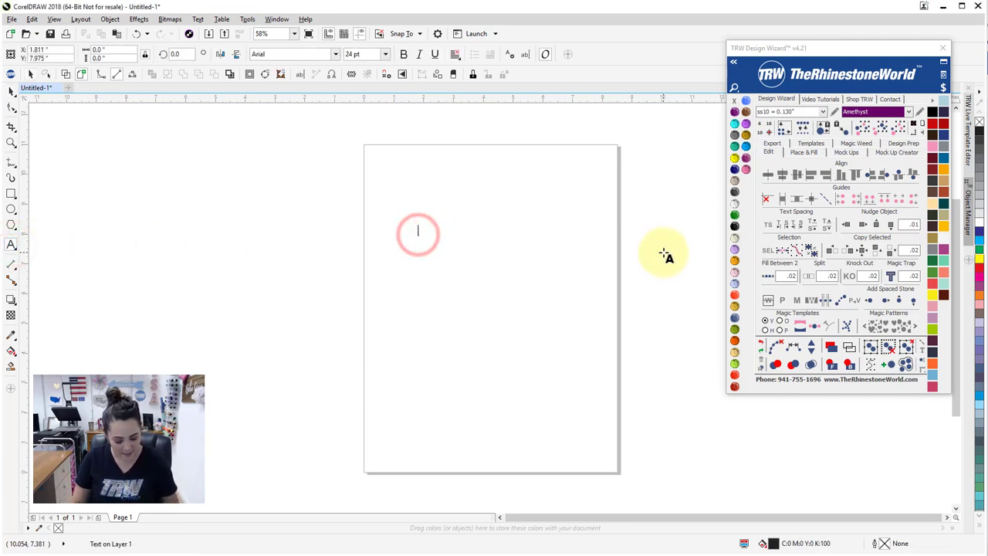
text(welcome)
click(450, 229)
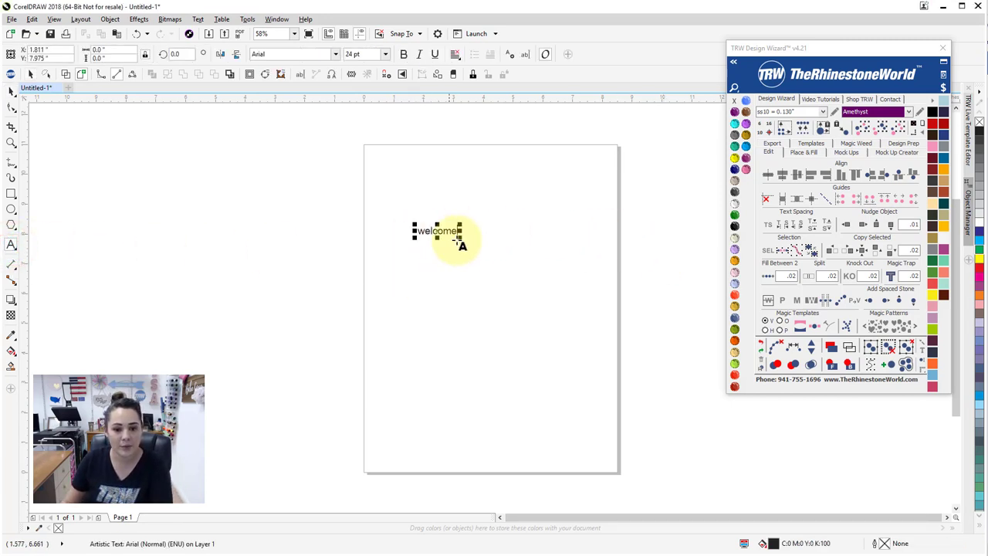
click(734, 66)
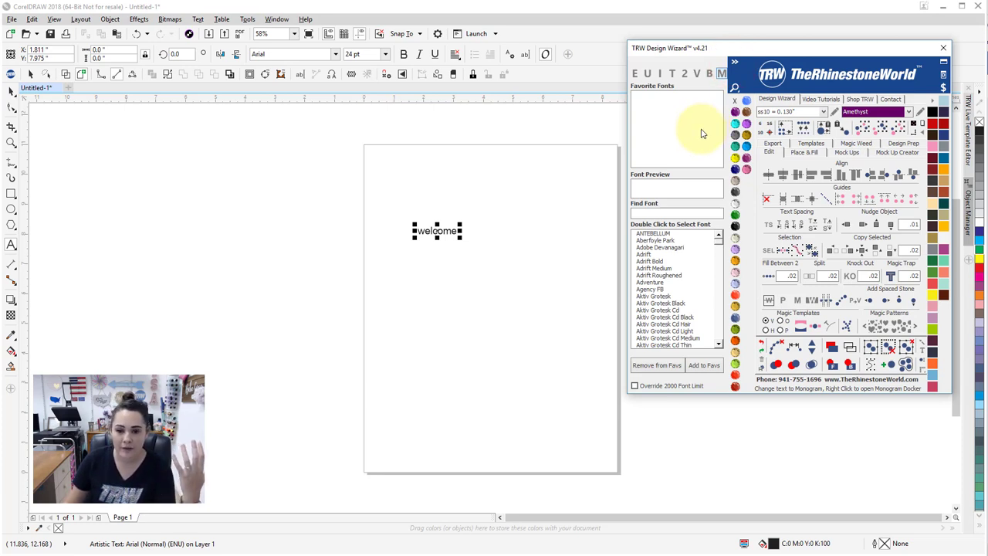
drag(461, 239, 540, 283)
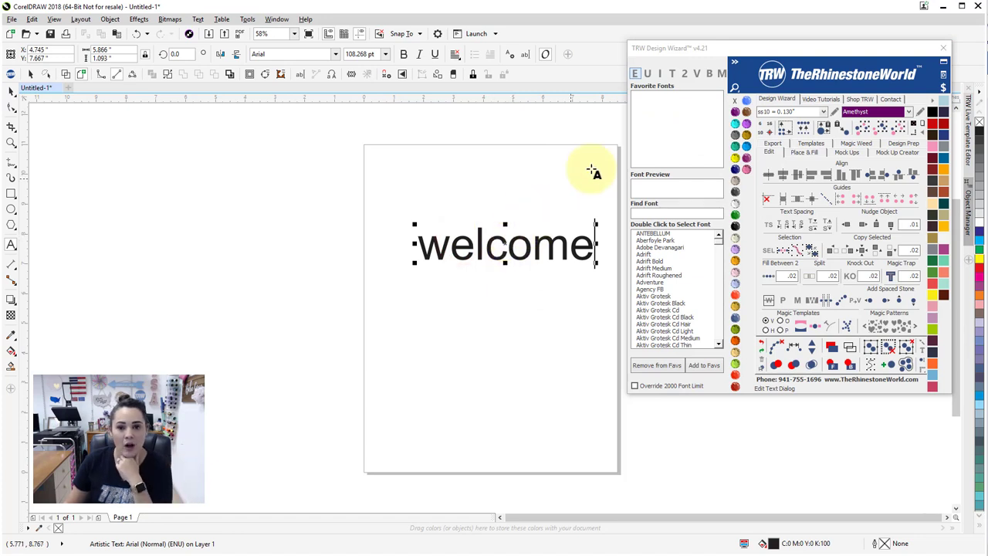
Try the uppercase conversion on the word and return it to lowercase
click(634, 73)
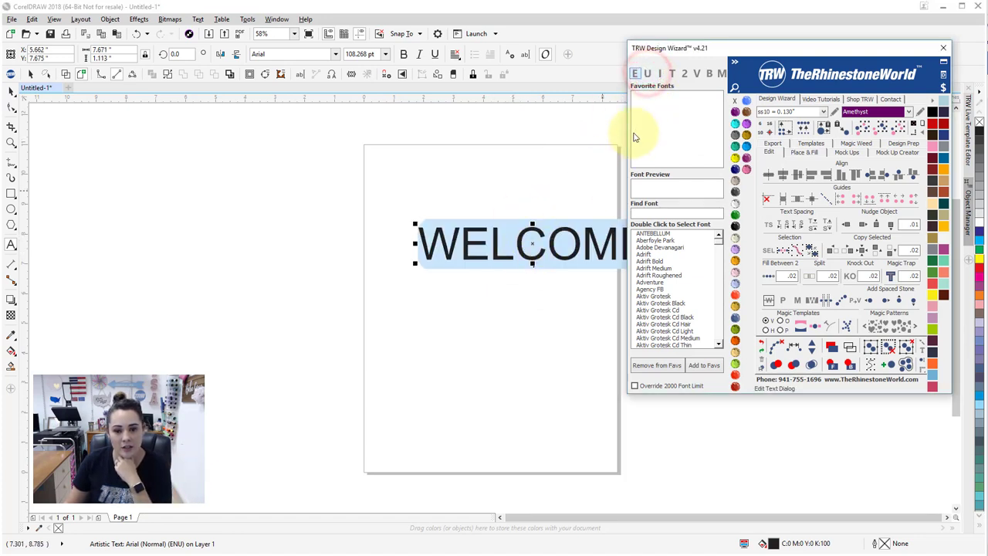
click(659, 73)
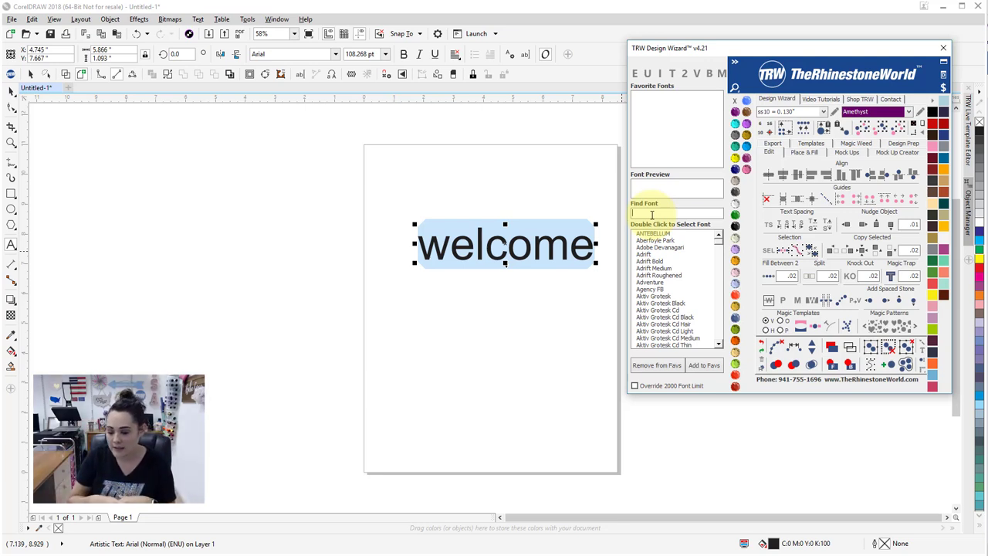
Search the fonts for "trw 805", try the SF variants on the word, and apply TRW 805B TTF RF
text(s)
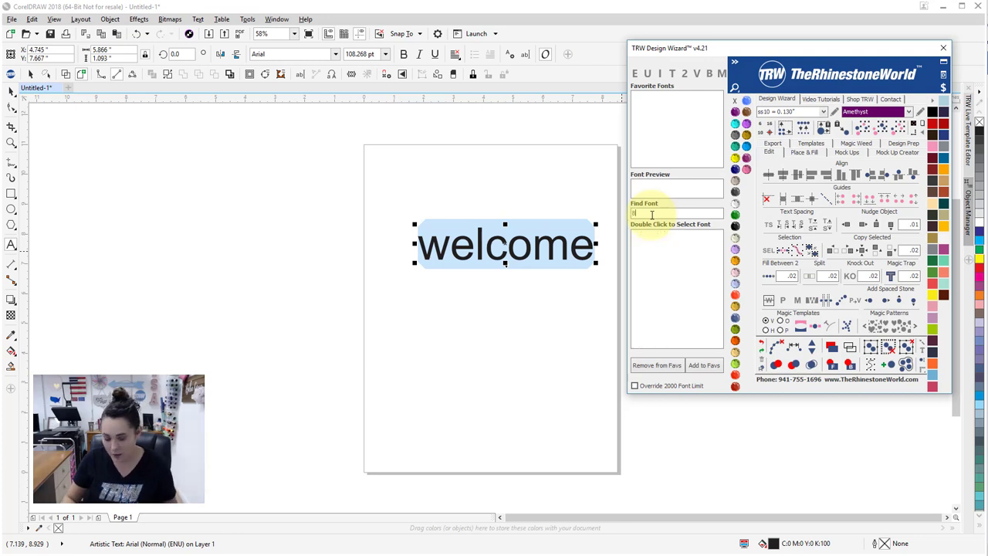
text(rw)
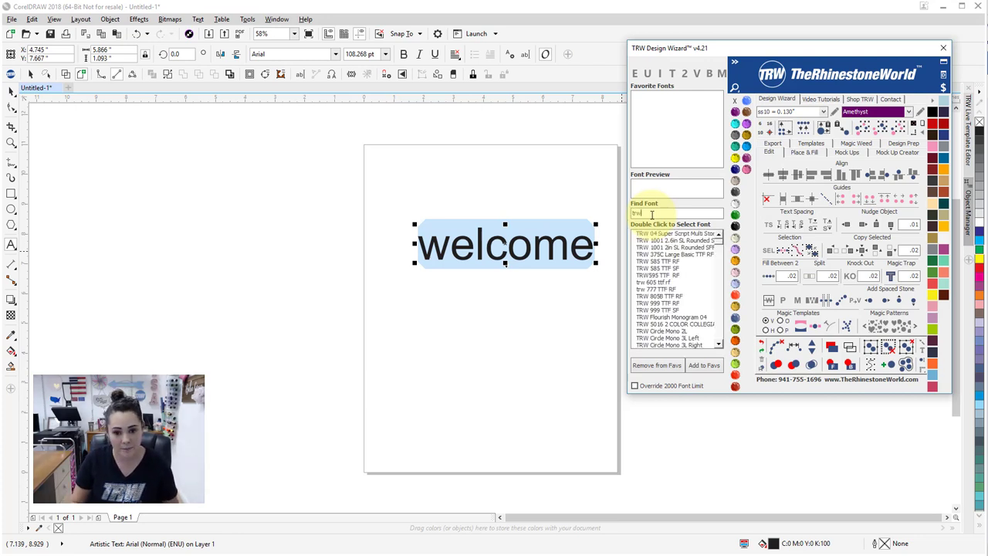
text( 805)
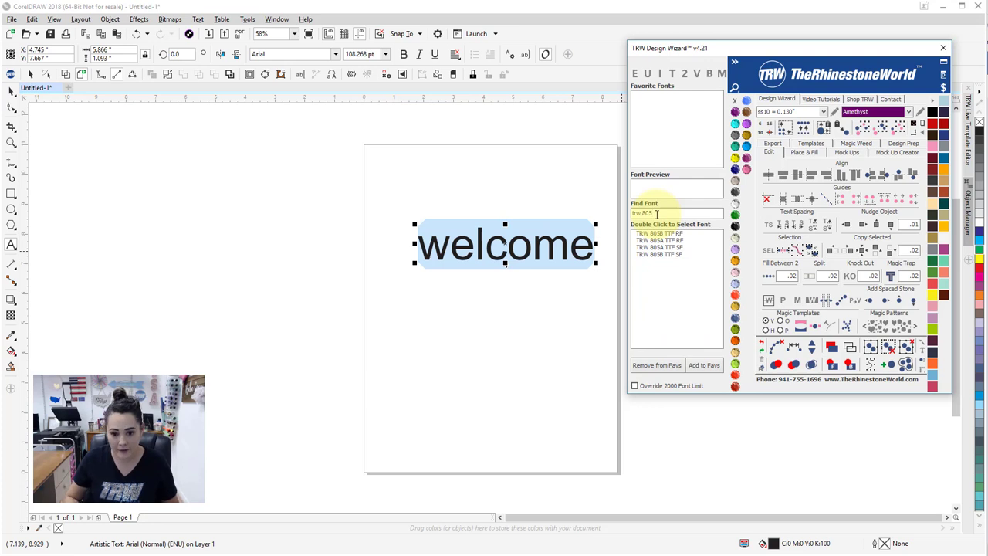
double_click(660, 254)
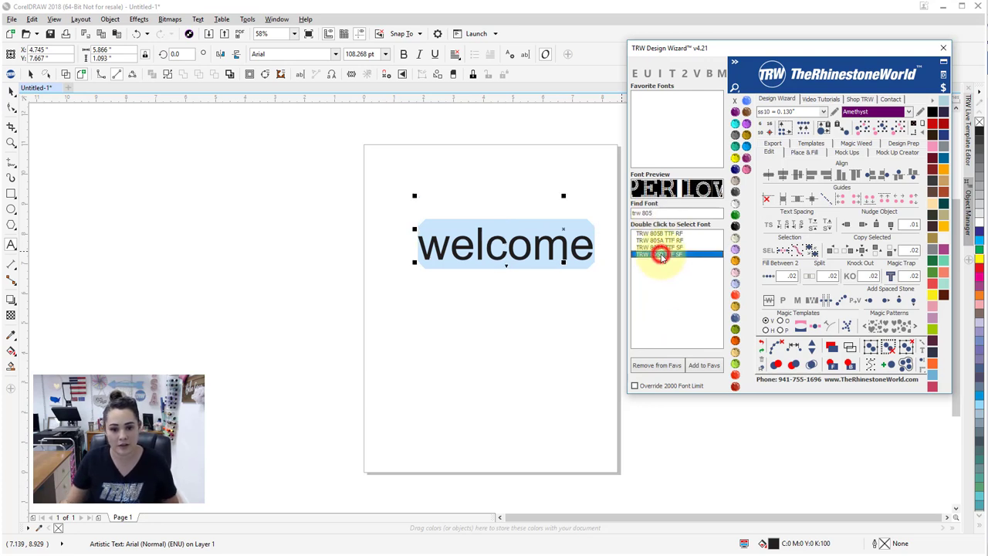
double_click(661, 247)
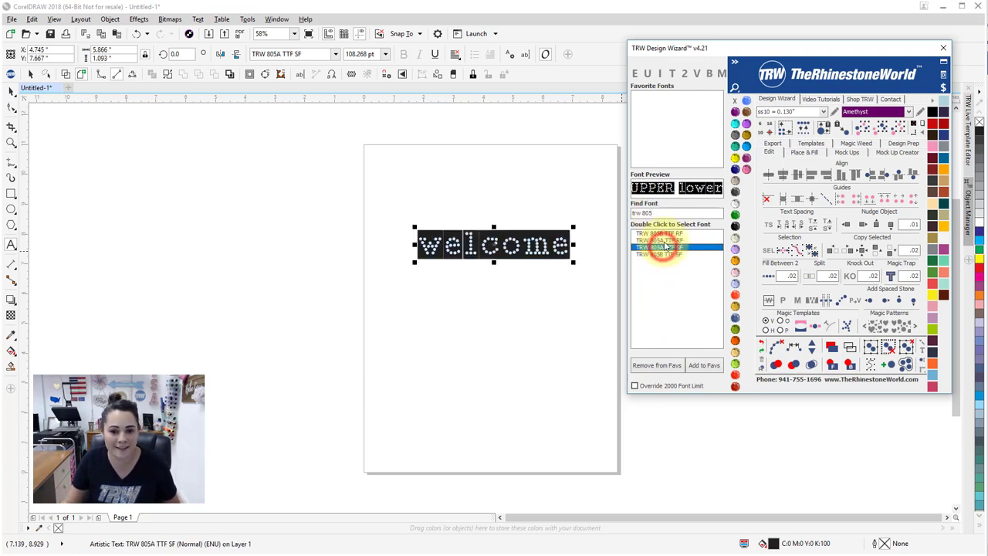
double_click(669, 234)
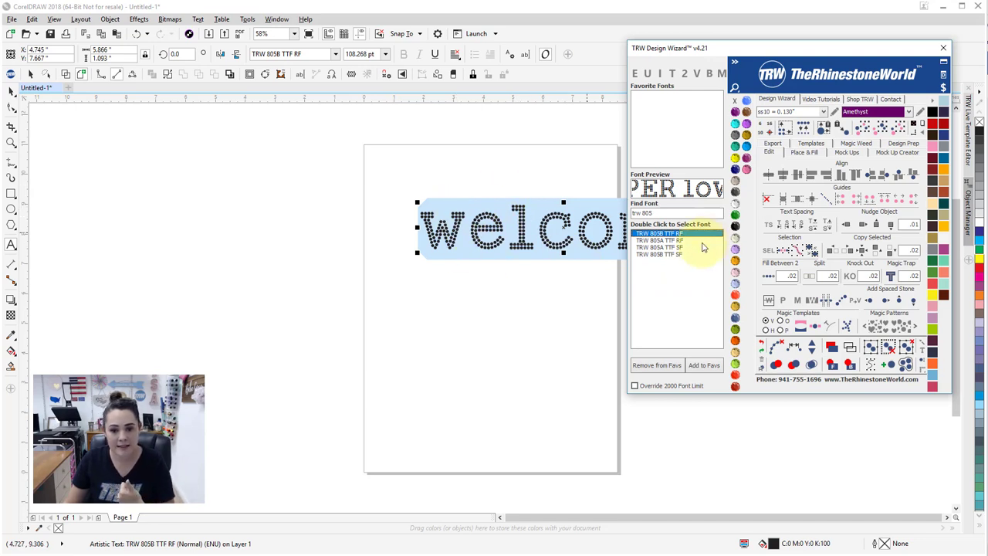
double_click(679, 254)
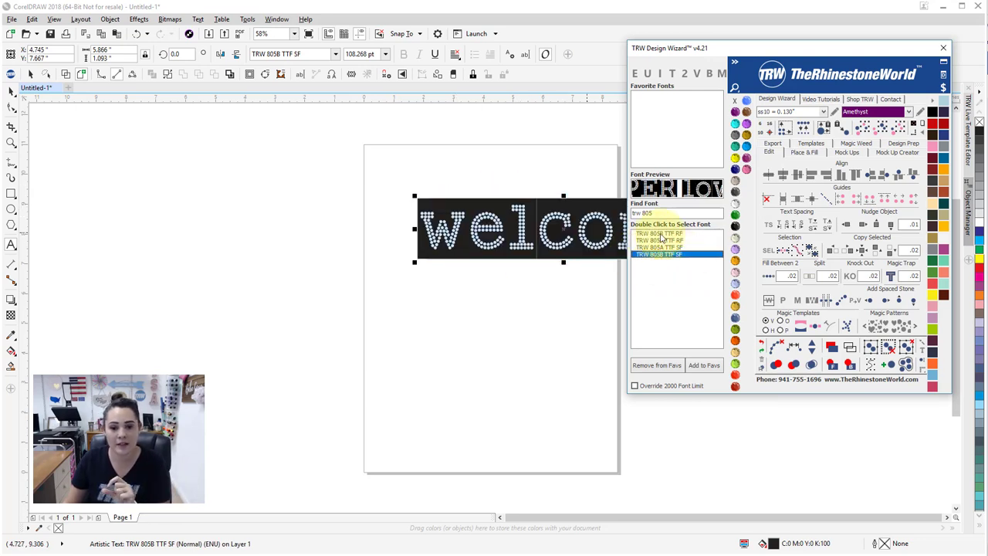
double_click(660, 234)
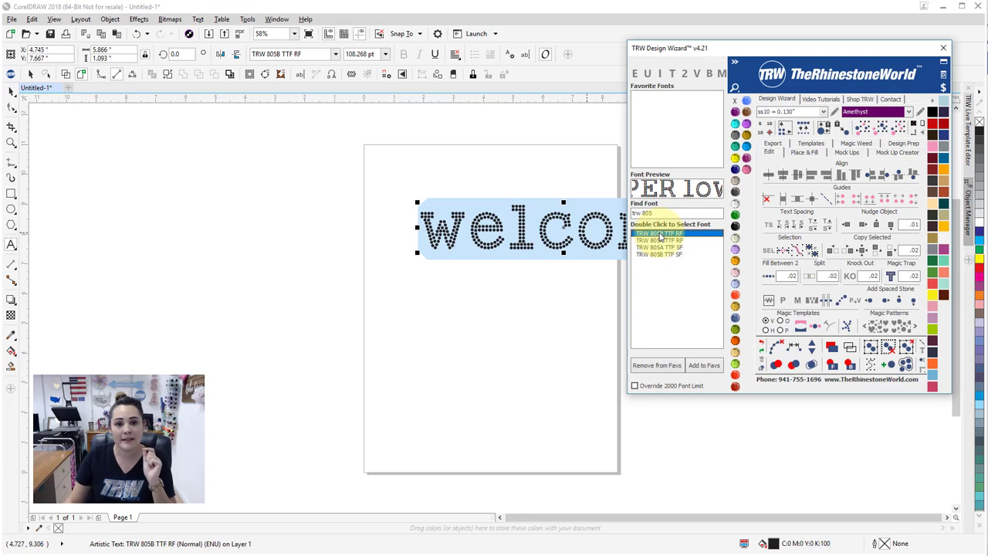
Move the word about 2.4 inches to the left and resize its rhinestones to ss10 (0.130")
click(11, 90)
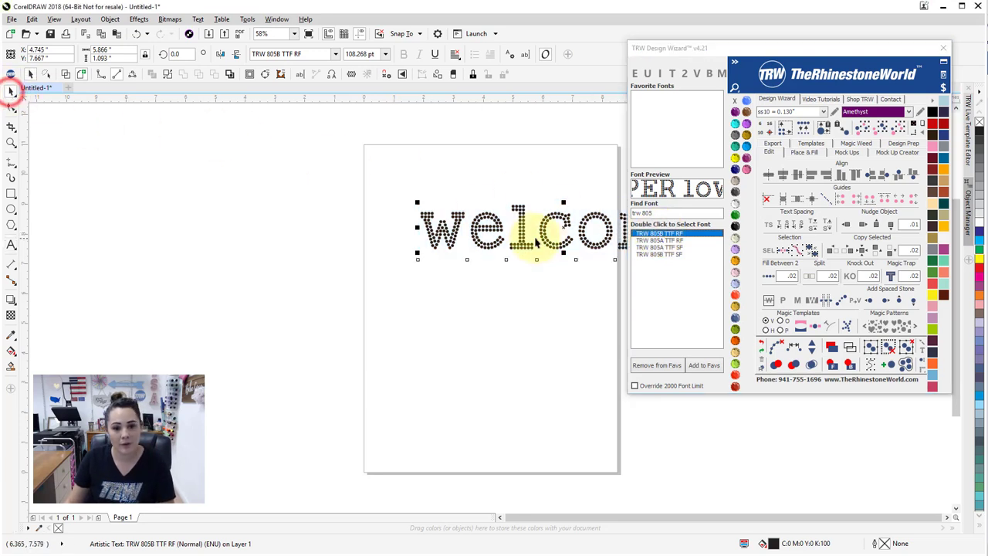
drag(535, 244, 389, 247)
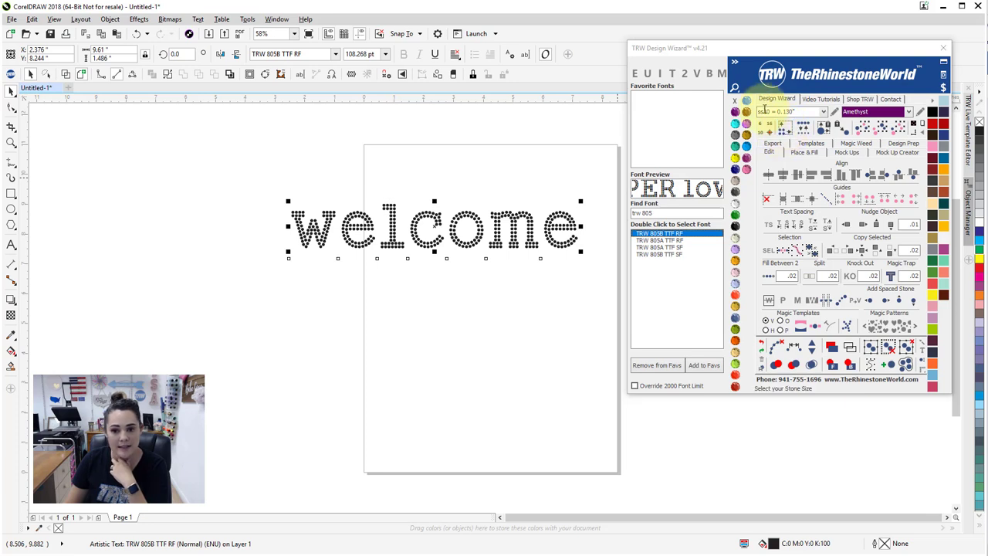
click(784, 129)
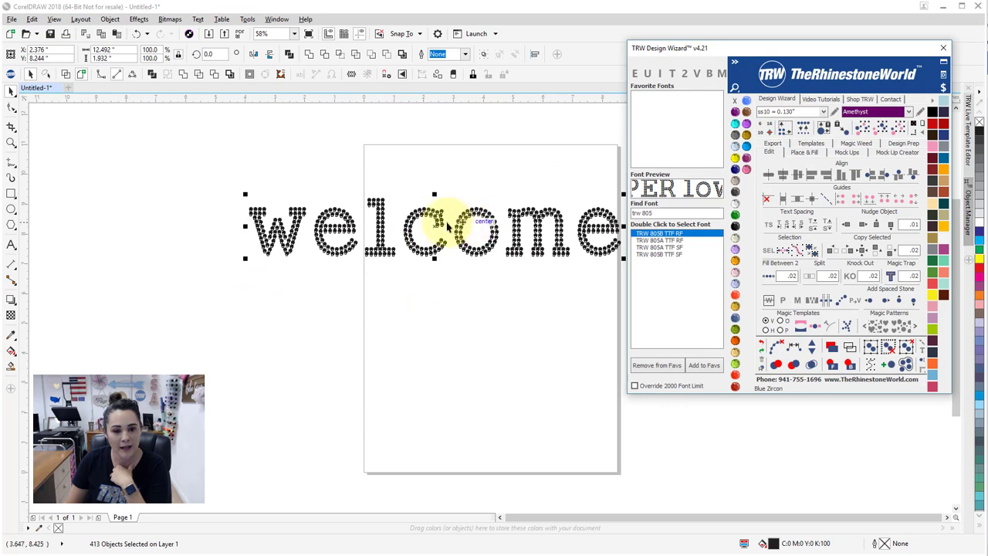
Inspect the resized stones up close and check the size of a single stone in the letter "o"
scroll(452, 221, down, 2)
scroll(419, 214, up, 3)
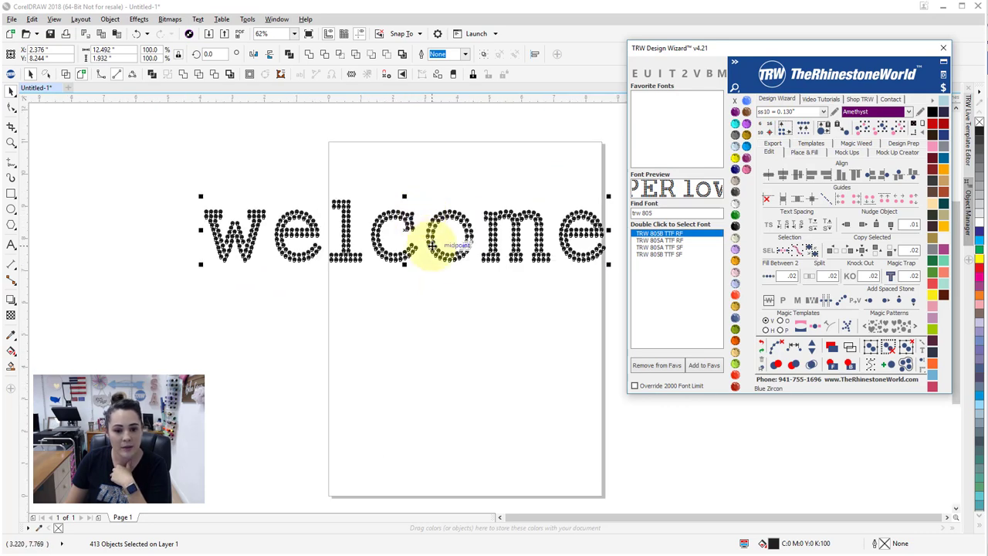
scroll(436, 239, up, 3)
click(436, 327)
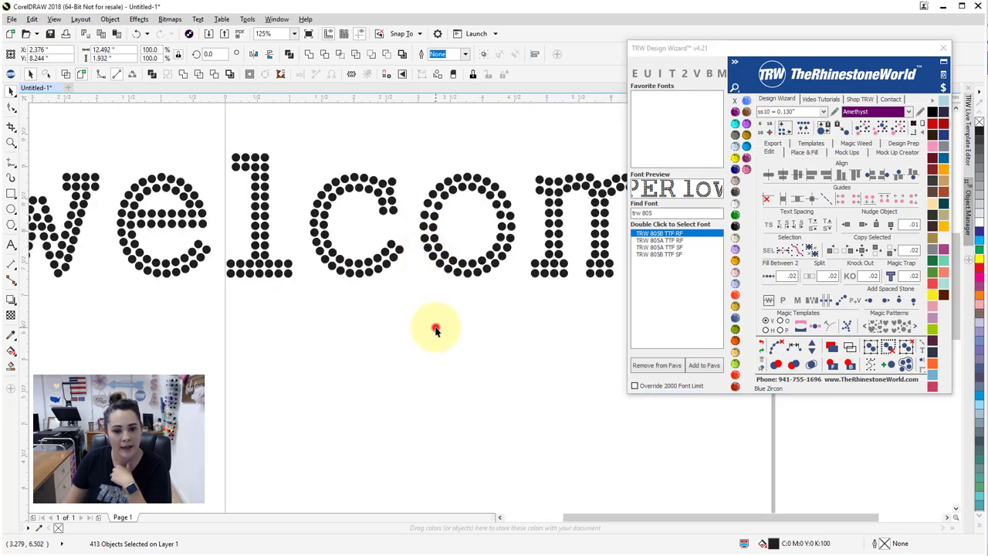
click(452, 272)
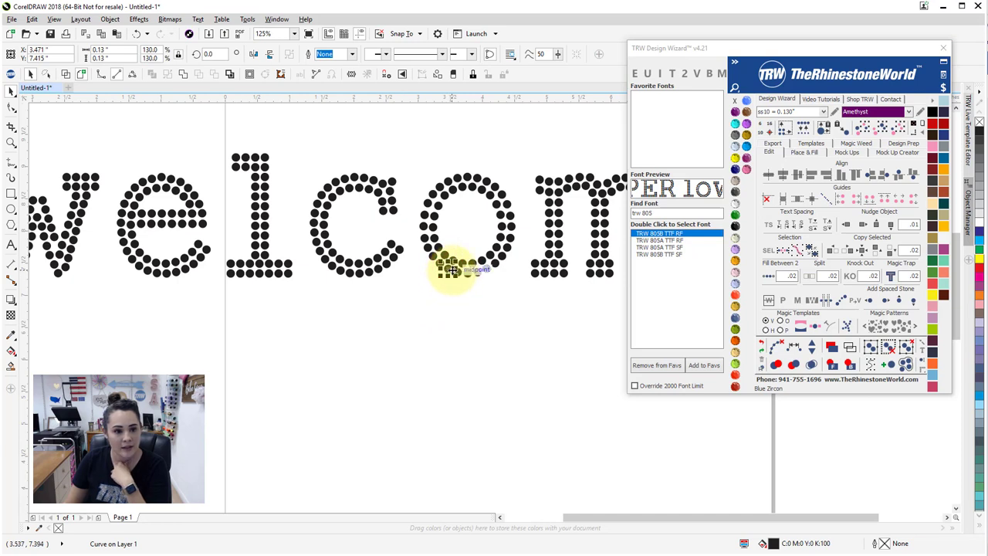
click(147, 50)
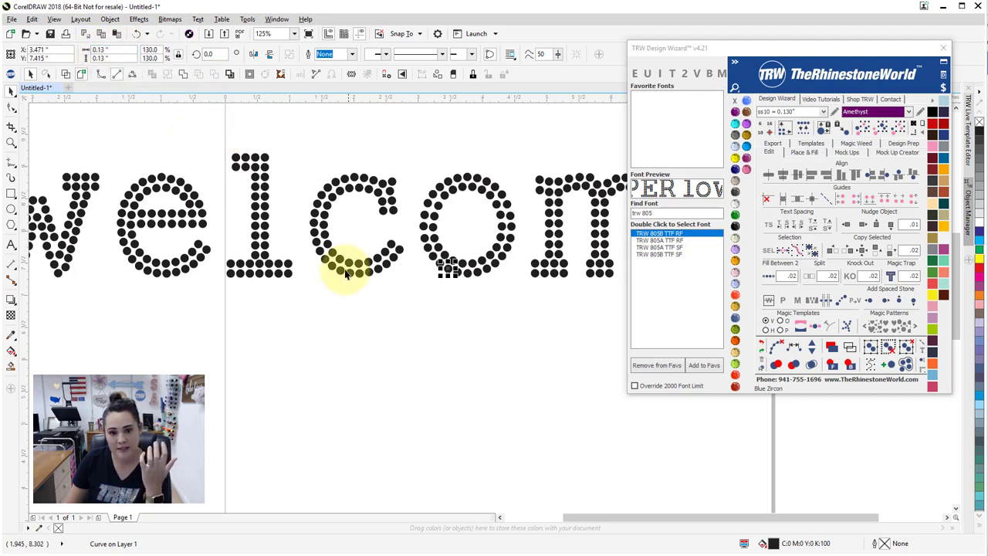
Select all the rhinestones of the word "welcome" and convert them back to font text
scroll(369, 323, down, 3)
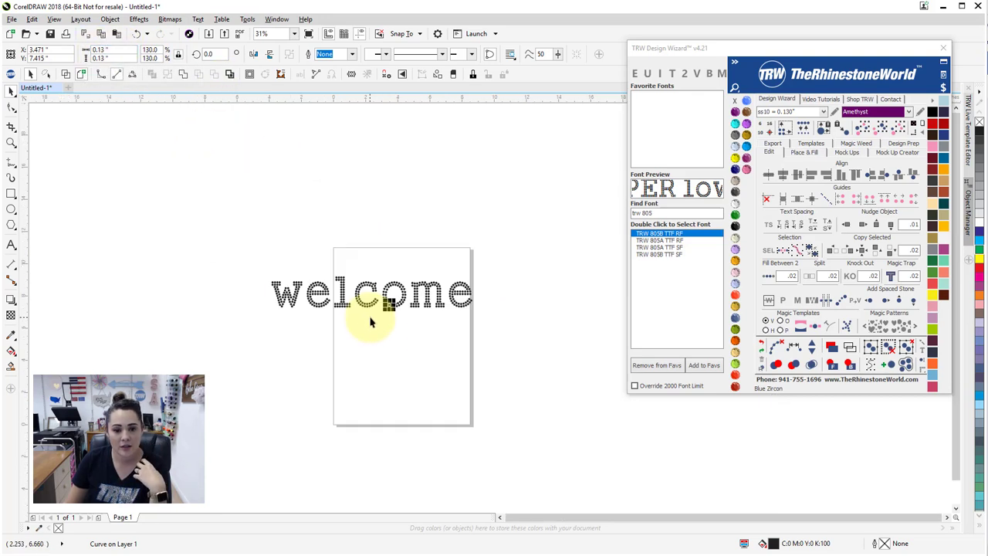
click(379, 338)
drag(206, 222, 524, 338)
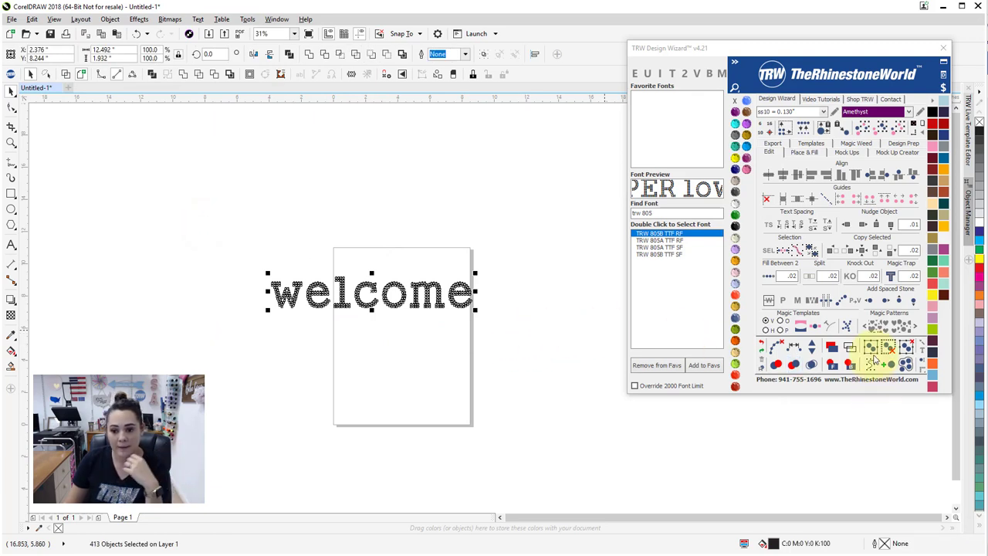
click(922, 348)
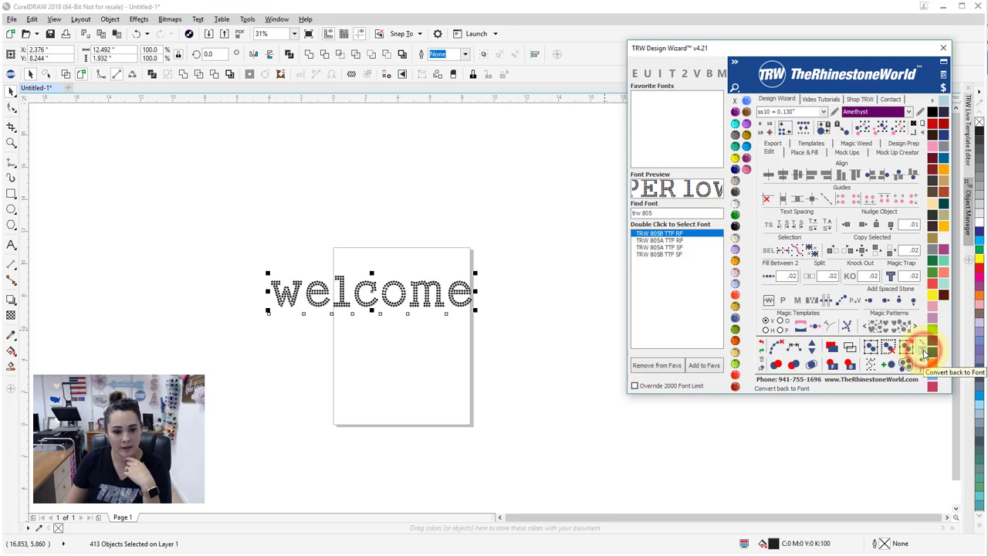
Check that the converted word is editable by highlighting some of its letters, and leave the text unchanged and deselected
click(461, 370)
double_click(438, 289)
drag(437, 289, 335, 287)
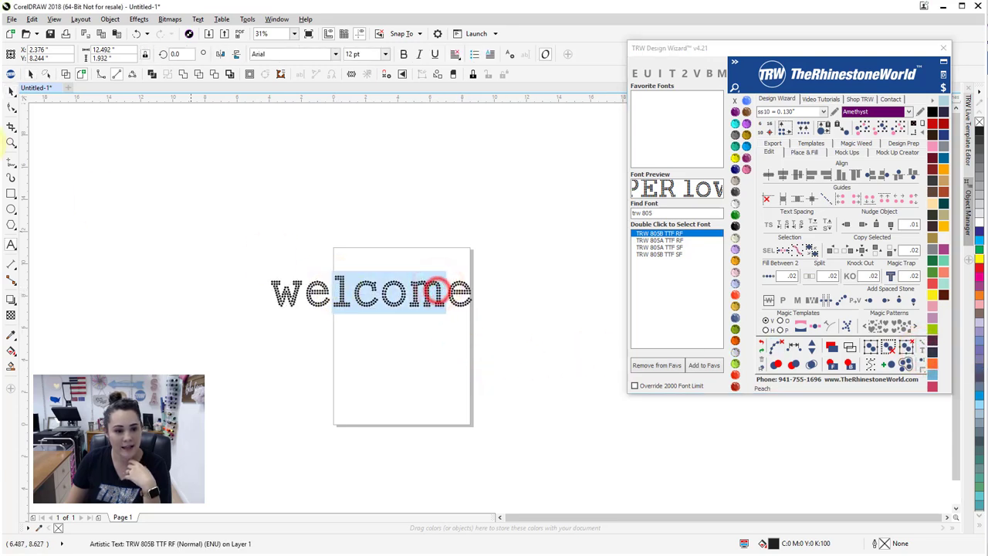
click(10, 89)
click(317, 186)
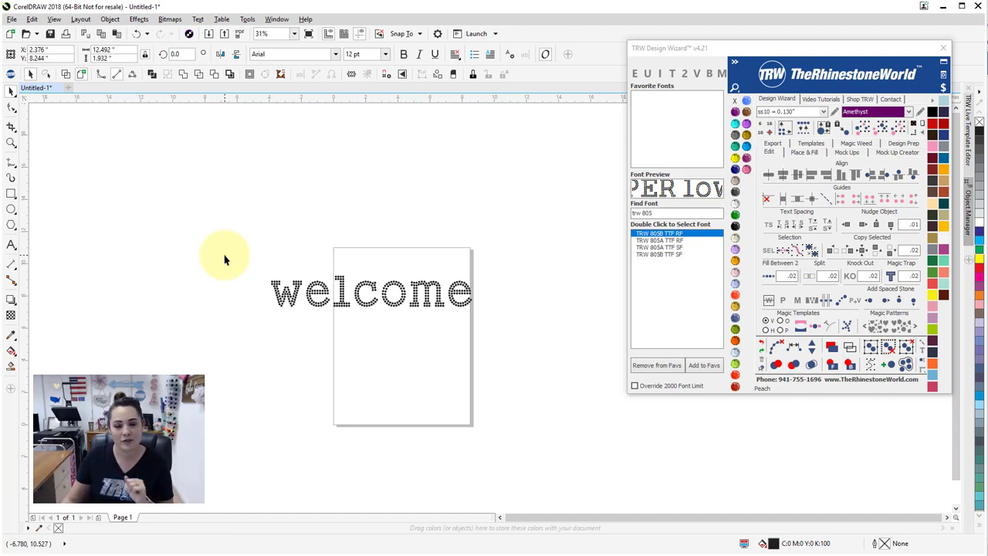
Search the fonts for "trw 0" and apply TRW 04 Super Script Multi Stone to the word
double_click(655, 212)
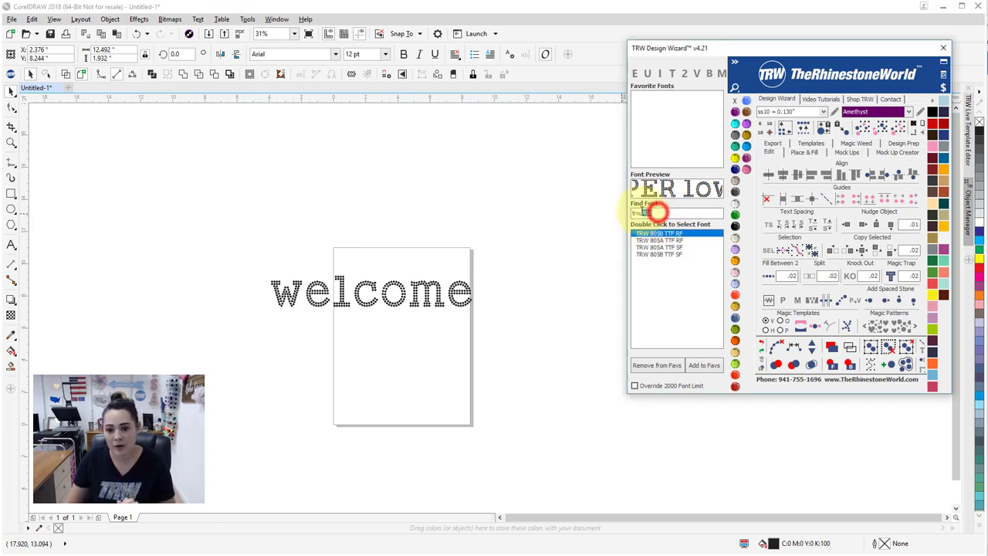
text(04)
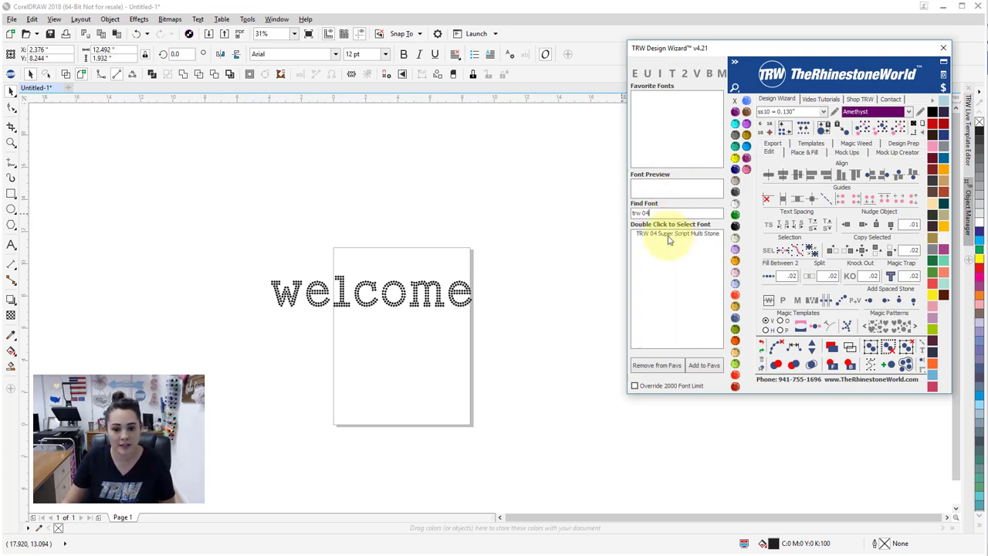
click(669, 235)
click(419, 288)
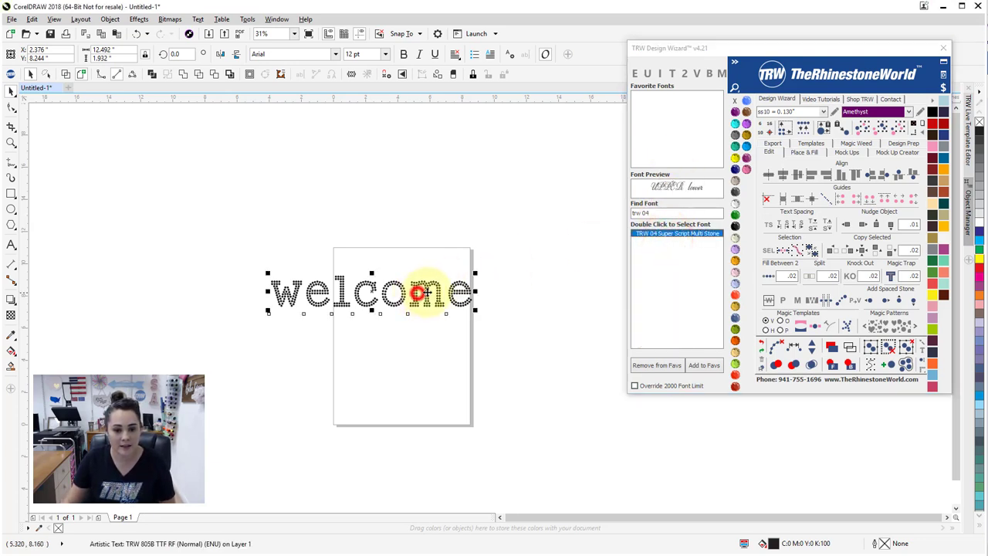
double_click(657, 234)
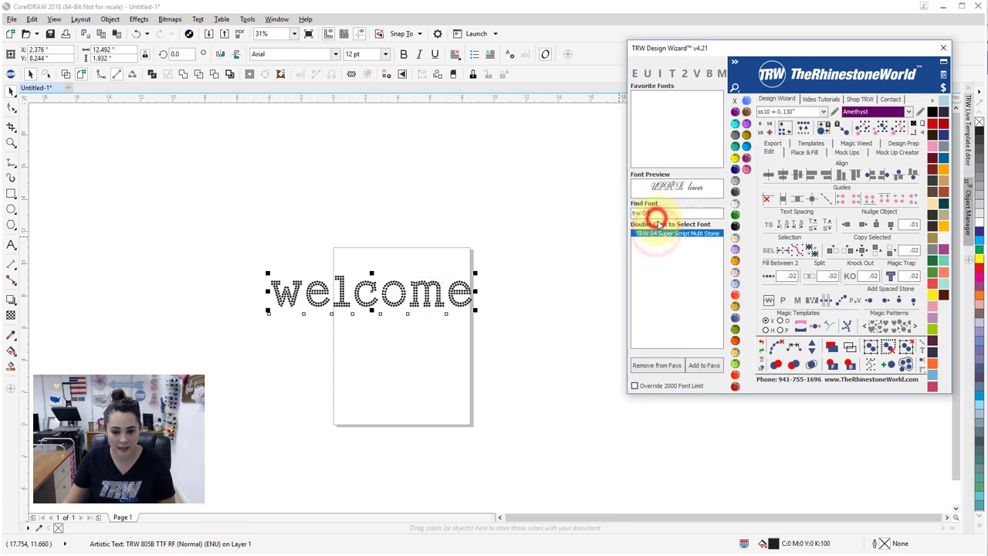
key(BackSpace)
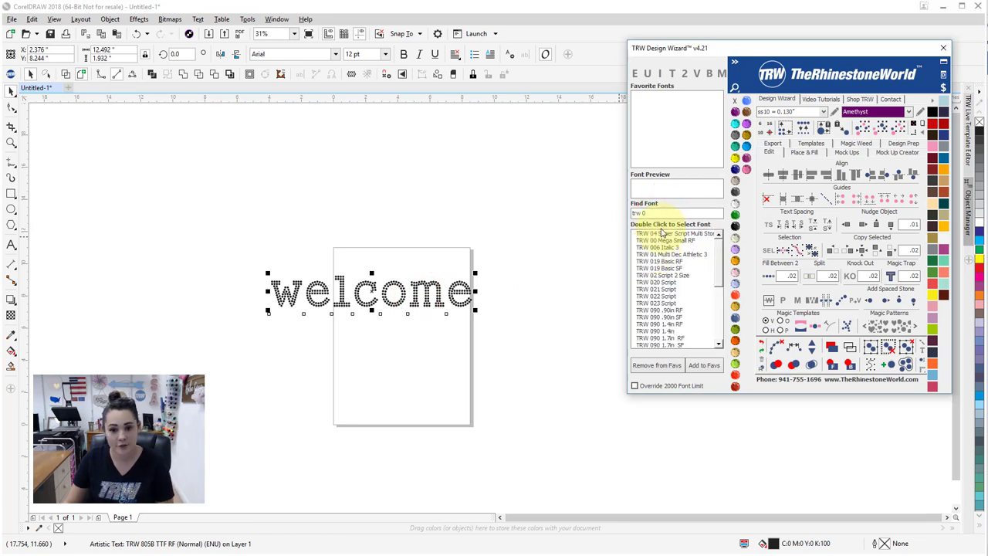
double_click(659, 234)
Scale the script word up to about 12.1 by 4.3 inches, reposition it over the page, and inspect its stones
click(293, 366)
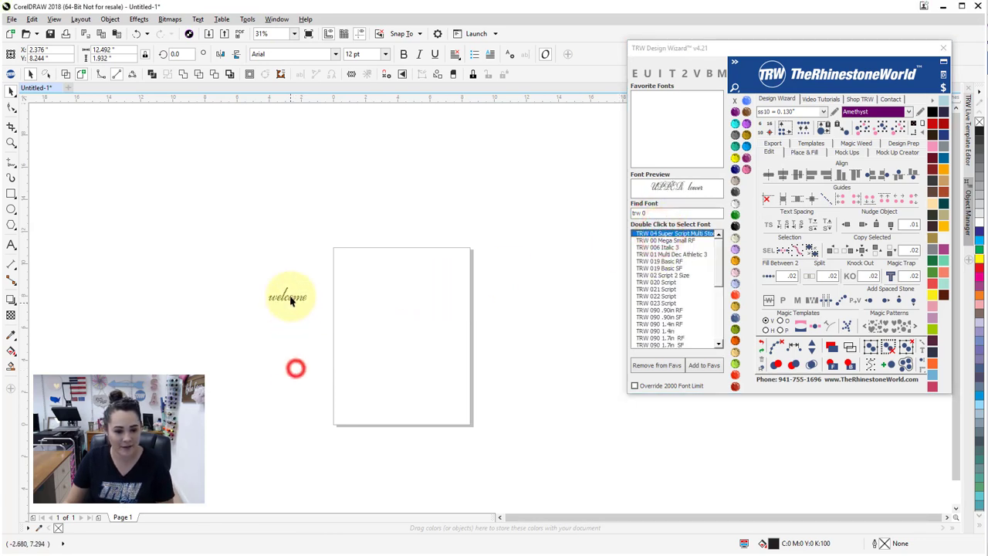
drag(290, 295, 520, 224)
drag(463, 294, 394, 320)
scroll(394, 323, up, 5)
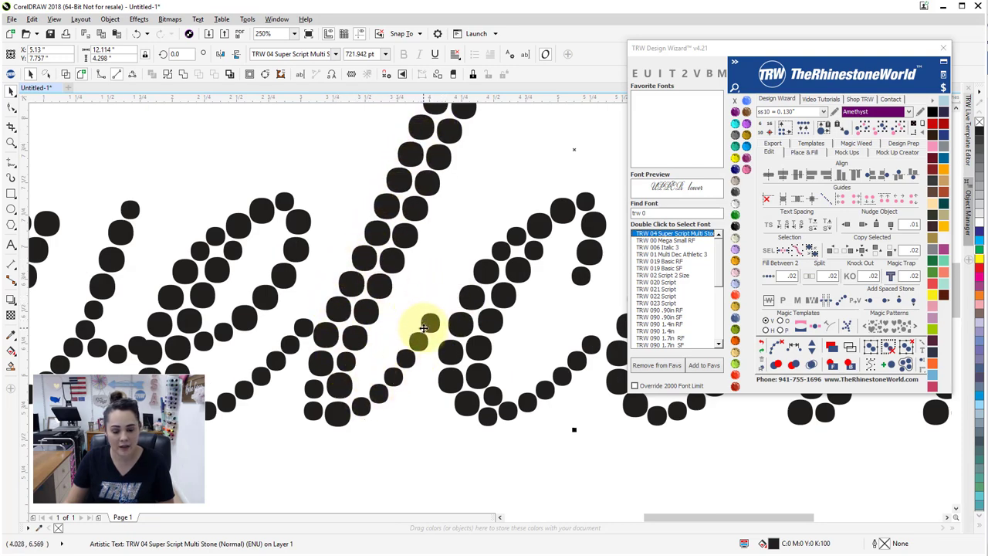
scroll(419, 327, down, 3)
scroll(390, 327, down, 1)
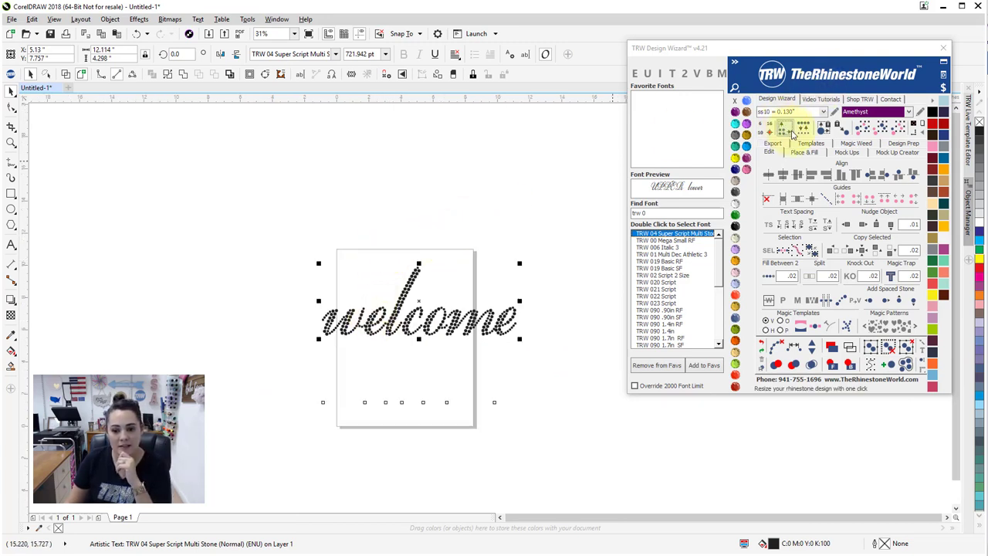
Try resizing the script word to ss10 = 0.130" with all stones replaced, inspect the stones up close, and undo the resize
click(784, 129)
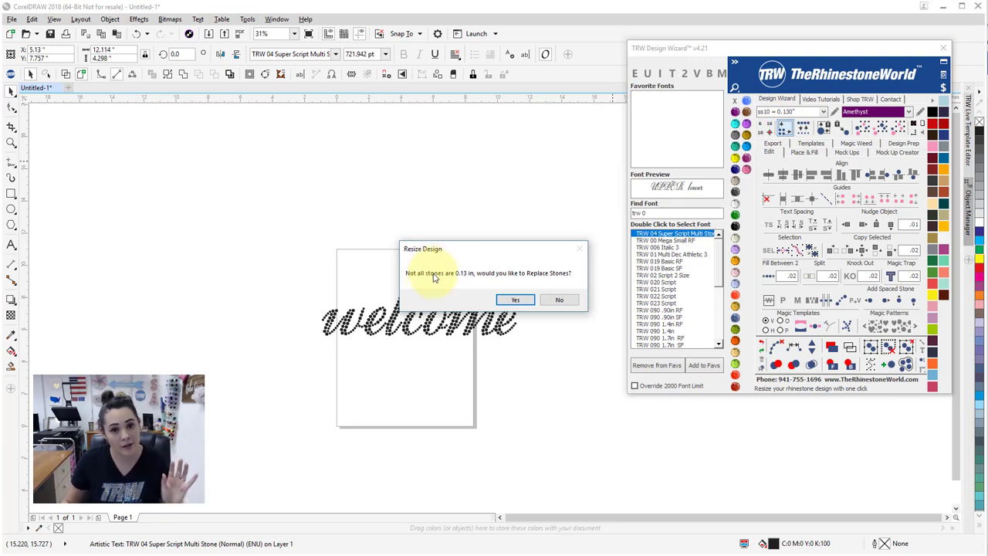
click(512, 299)
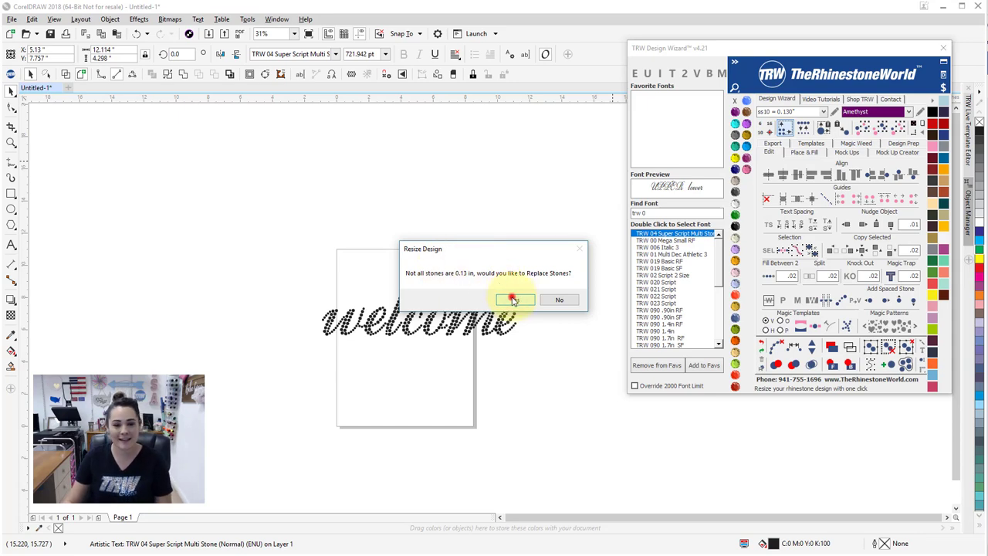
scroll(397, 309, up, 5)
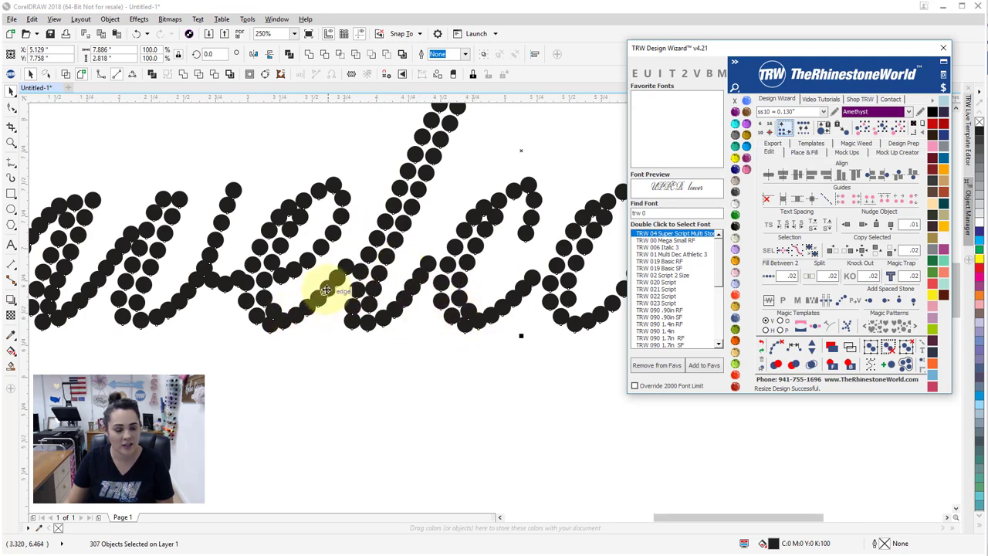
scroll(392, 355, down, 5)
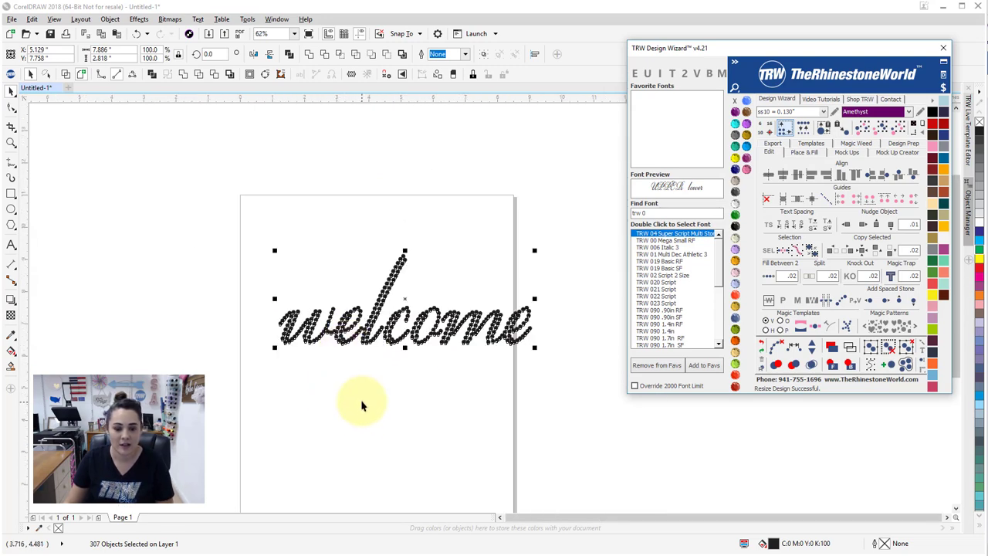
click(362, 402)
key(ctrl+z)
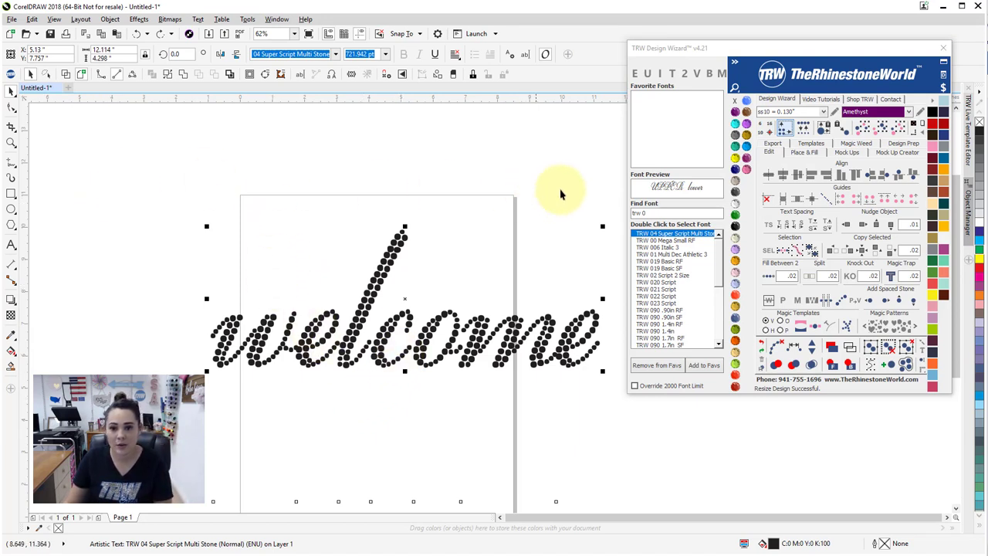
Resize the script word to ss10 = 0.130" without replacing the stones, inspect them up close, and deselect the design
click(785, 129)
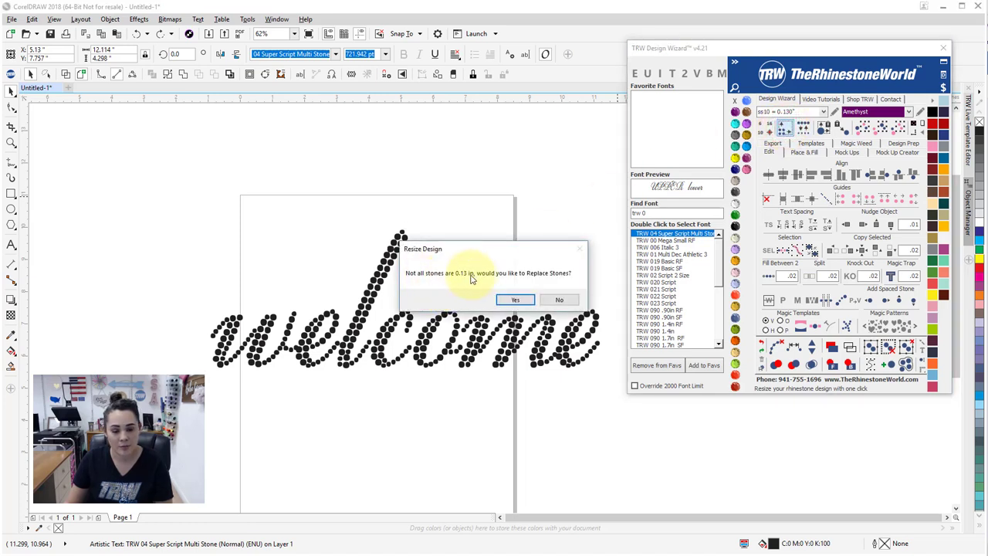
click(558, 300)
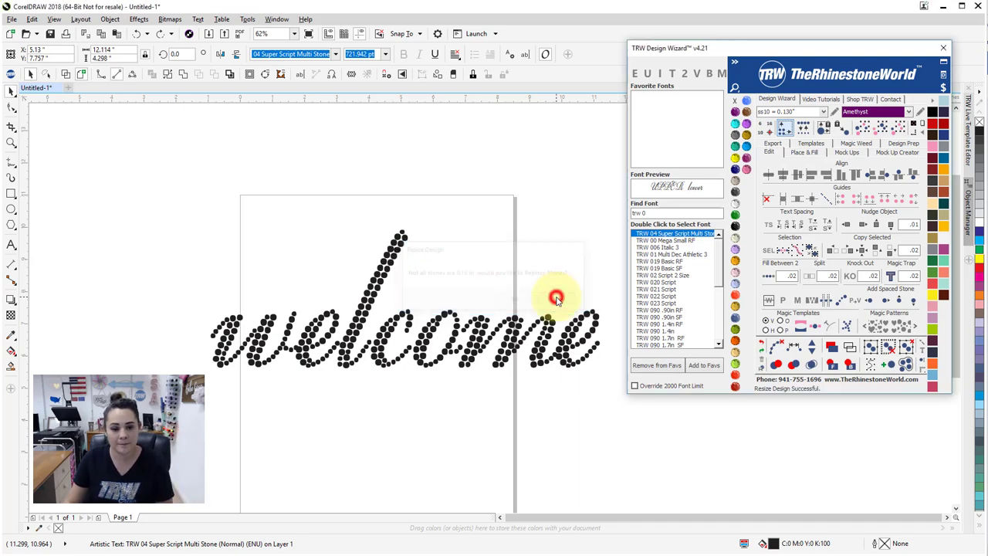
scroll(396, 339, up, 5)
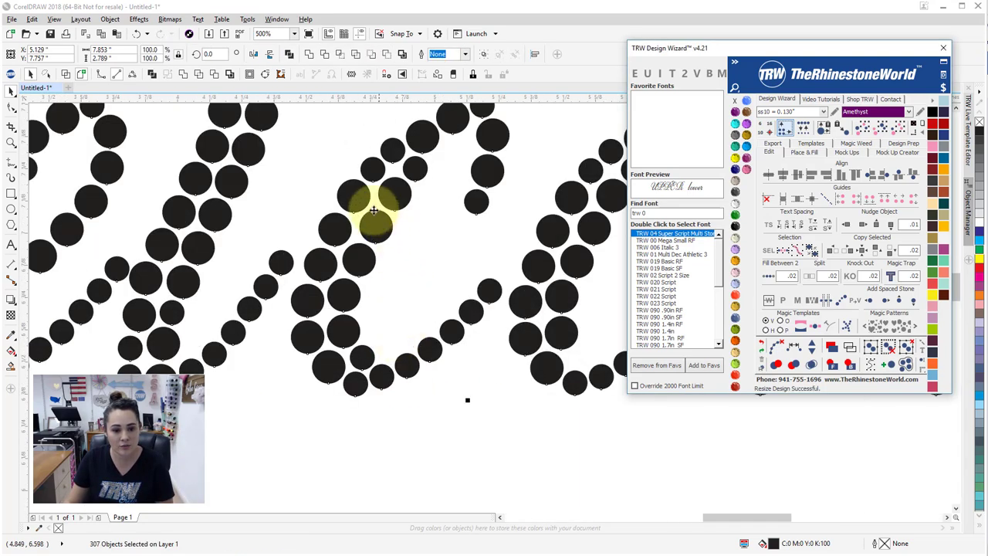
click(404, 477)
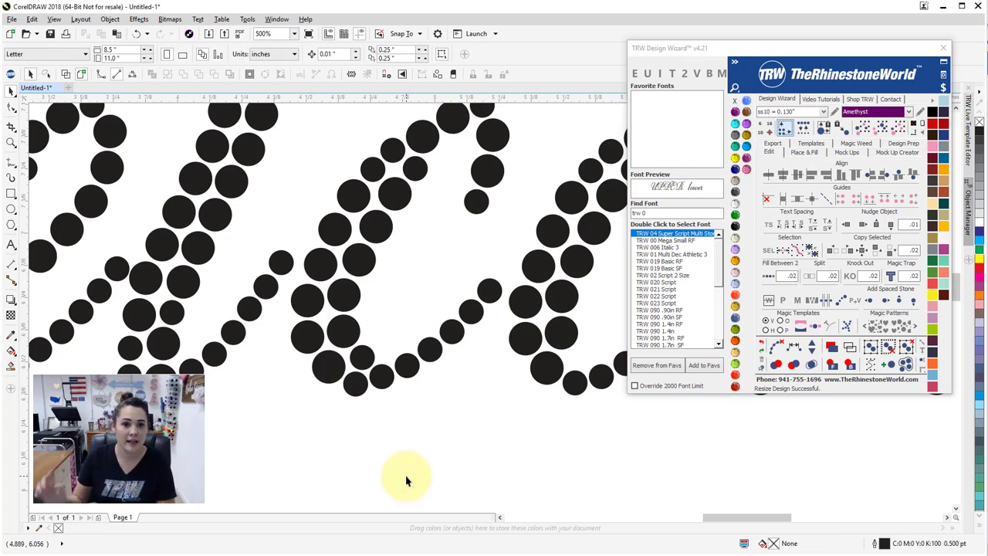
Check the size of one large stone and one small stone in the resized word, and leave everything deselected
click(367, 227)
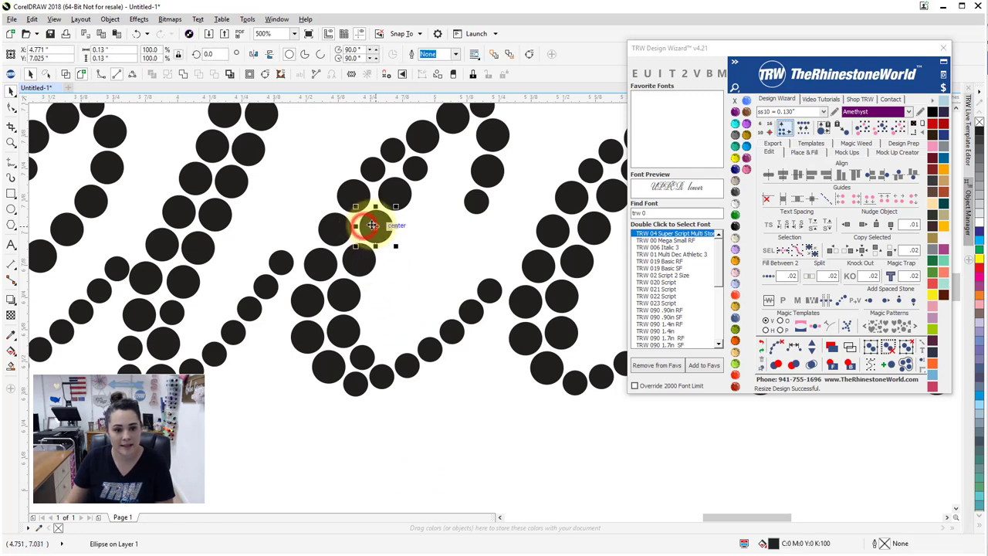
click(427, 402)
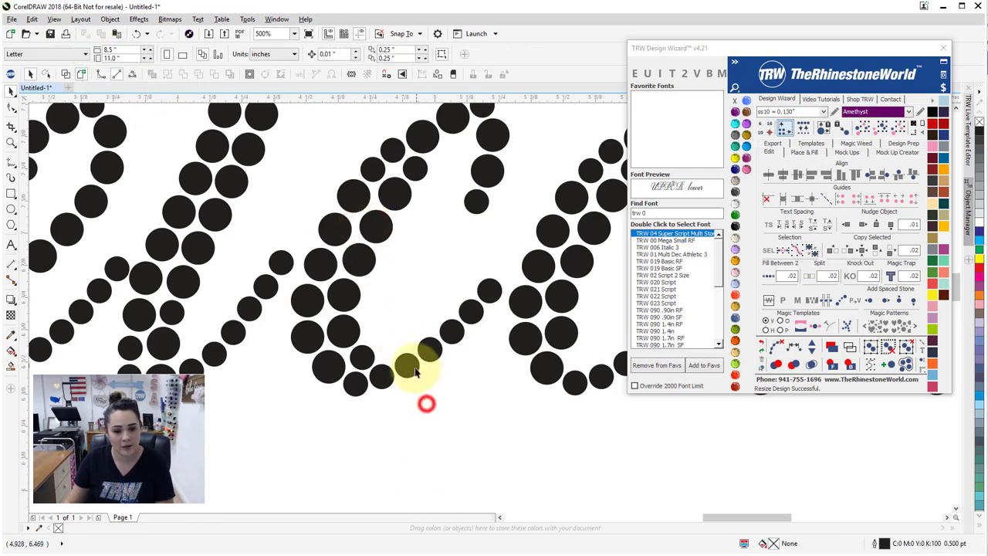
click(408, 364)
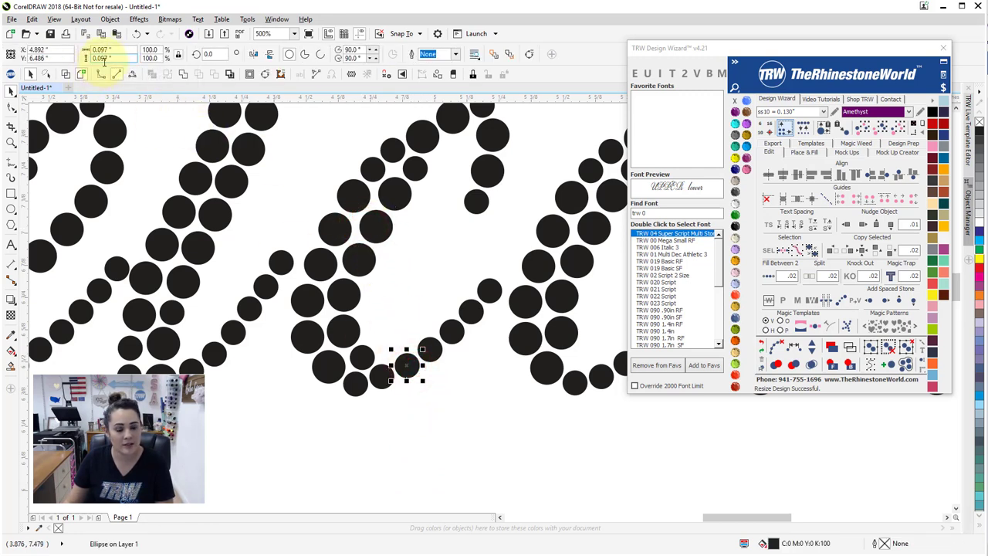
click(454, 417)
scroll(454, 417, down, 8)
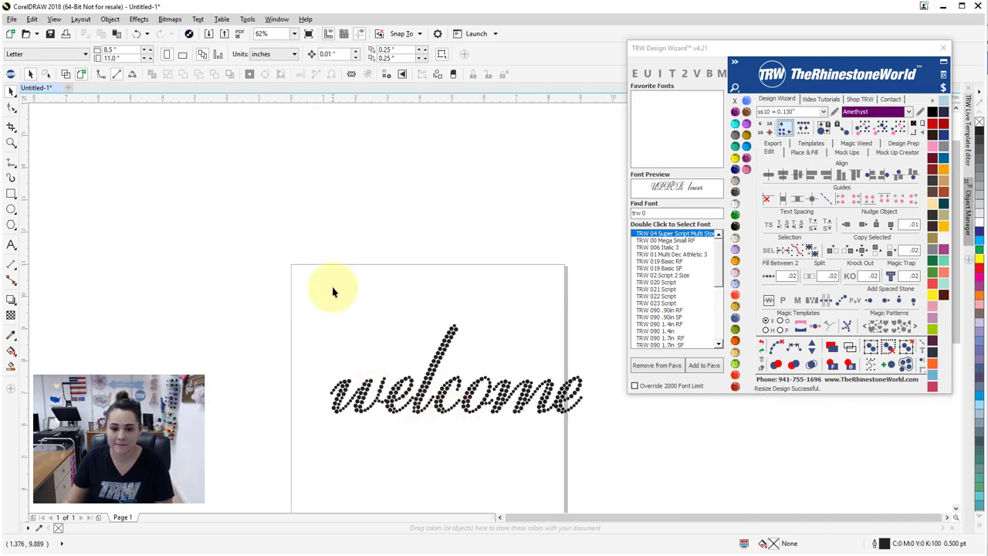